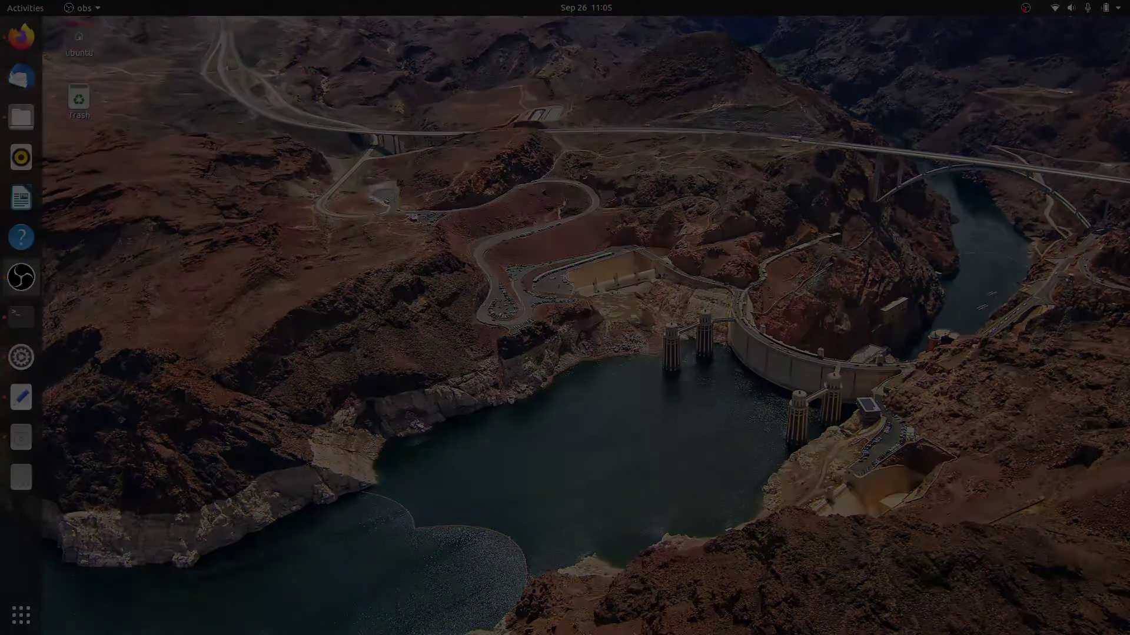
- Open the Files file manager from the dock to show the Home folder
{"action": "left_click", "coordinate": [22, 117]}
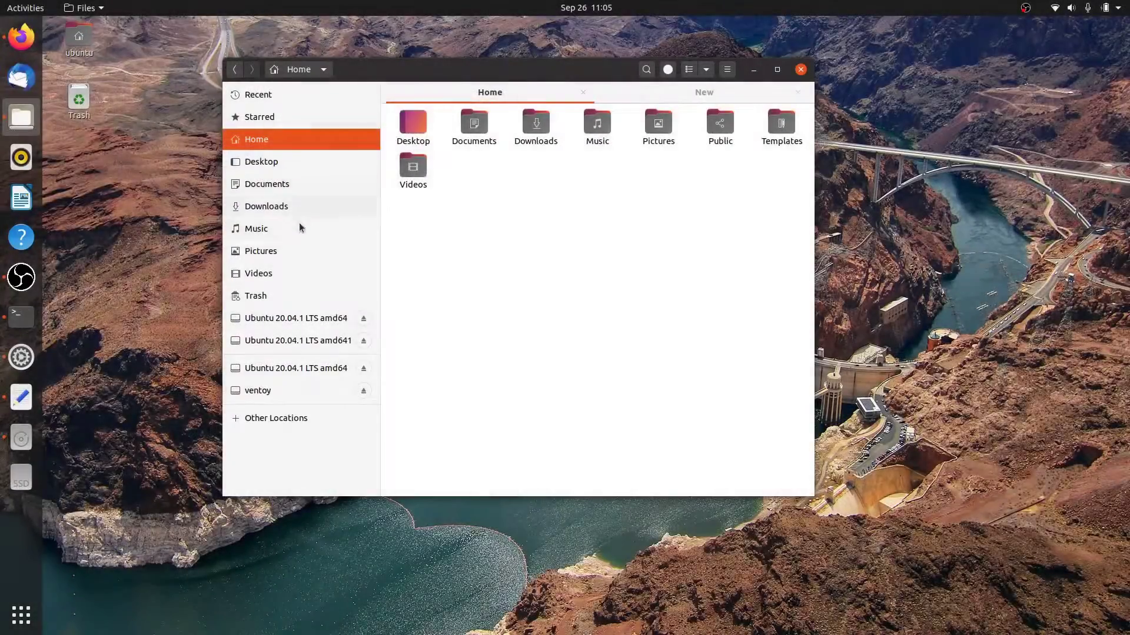
- Open the Videos folder, play the first MKV, which shows only black, then close it
{"action": "left_click", "coordinate": [290, 274]}
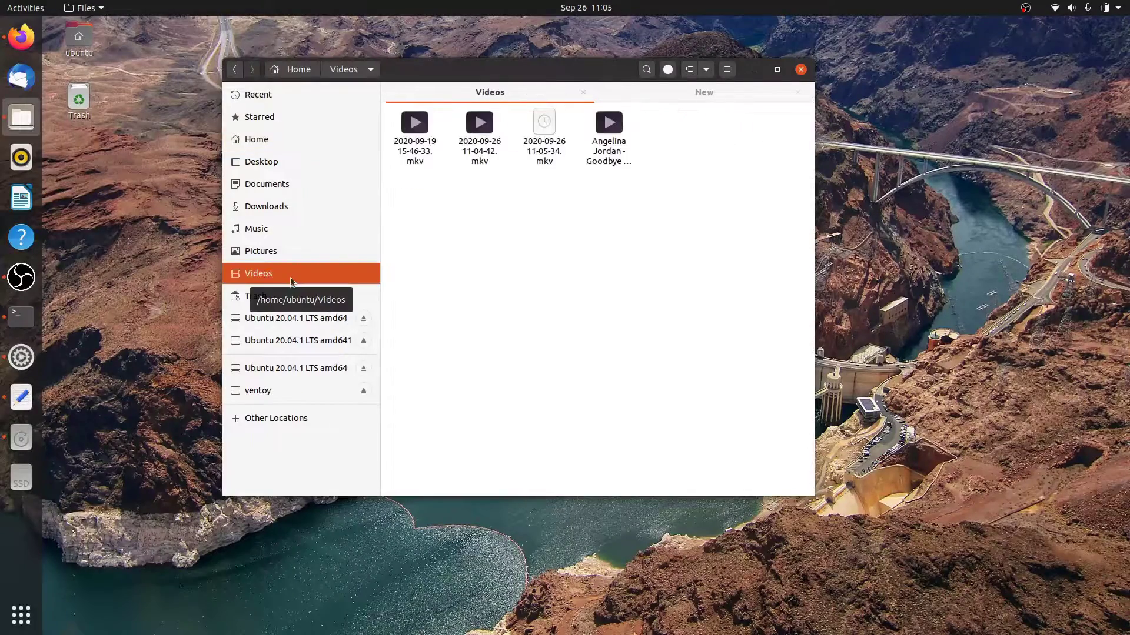
{"action": "key", "text": "ctrl+a"}
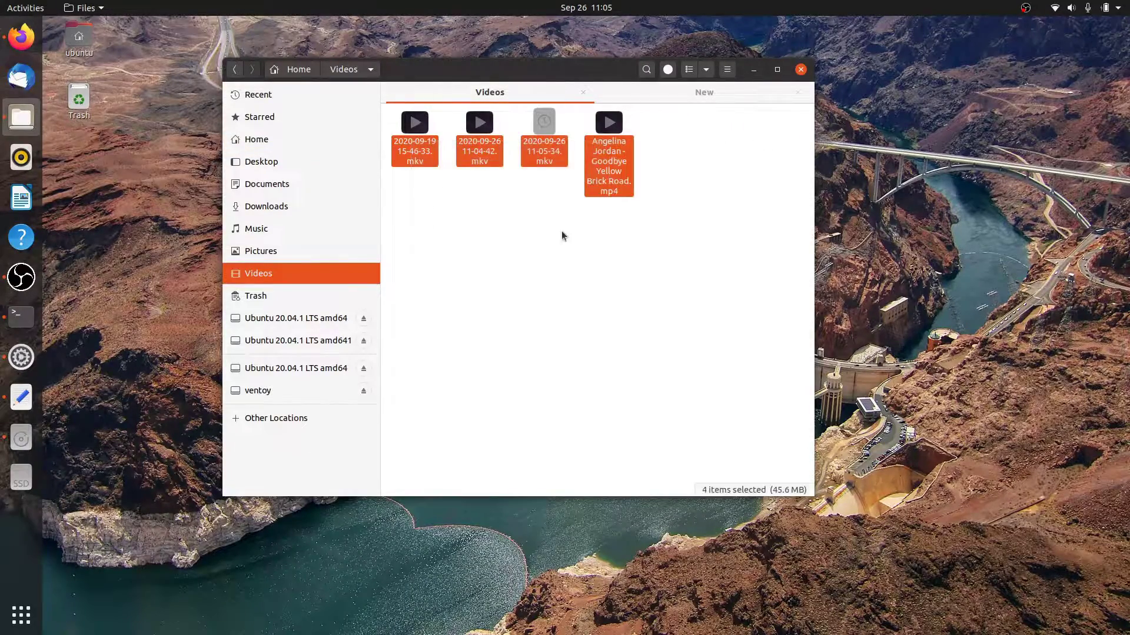
{"action": "left_click", "coordinate": [542, 256]}
{"action": "double_click", "coordinate": [415, 155]}
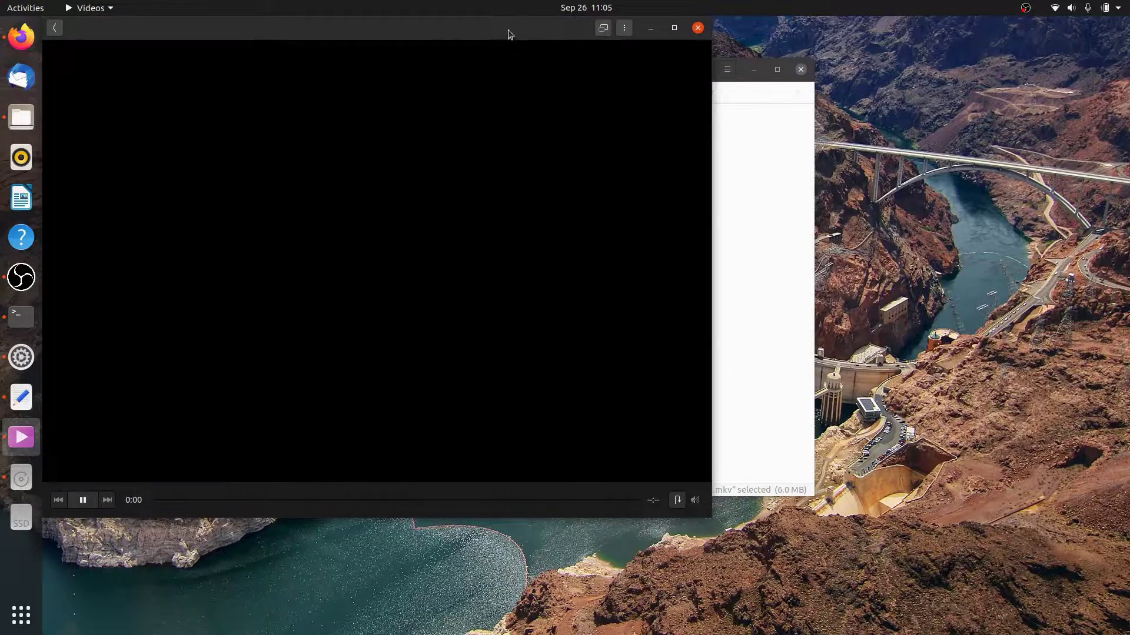
{"action": "left_click_drag", "start_coordinate": [510, 34], "coordinate": [561, 53]}
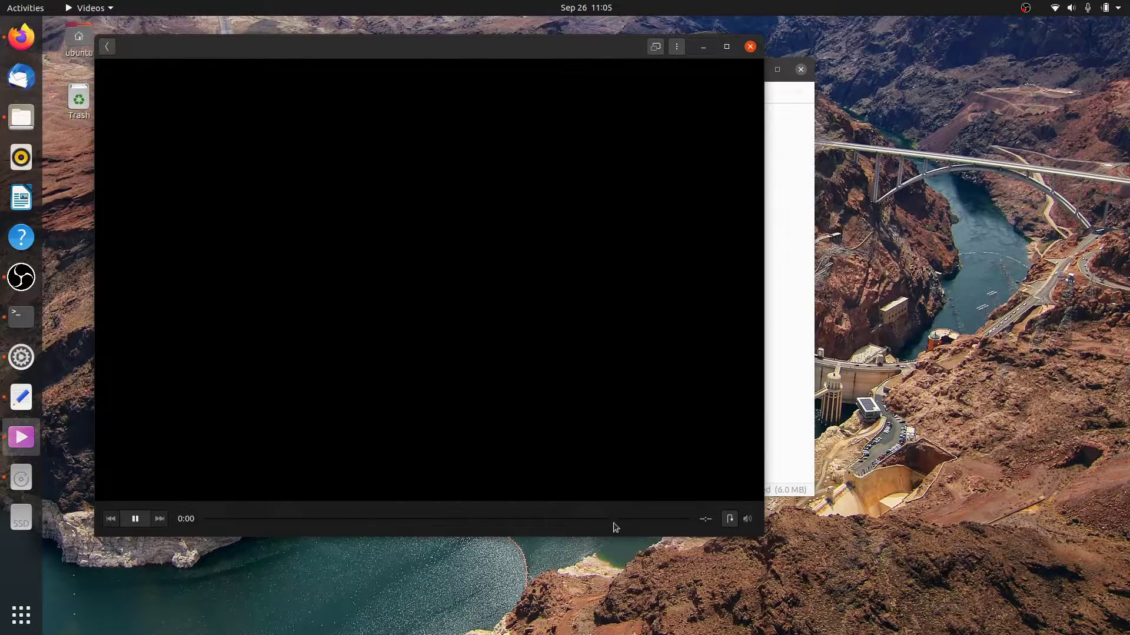
{"action": "left_click", "coordinate": [750, 49]}
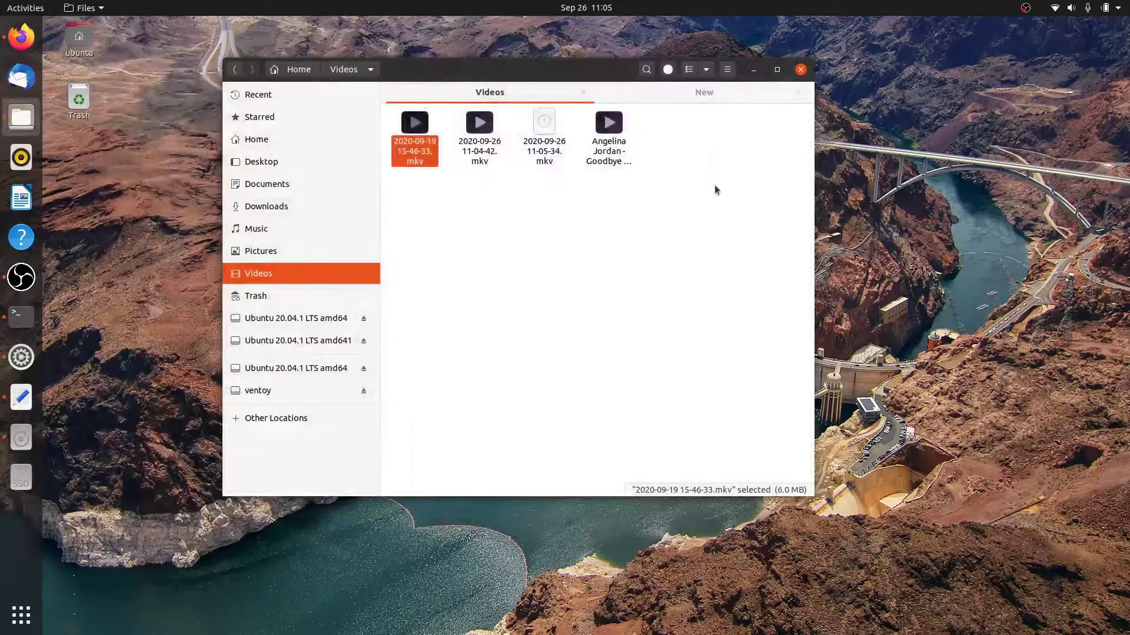
- Play the Goodbye Yellow Brick Road MP4, which also shows just a black picture
{"action": "left_click", "coordinate": [608, 160]}
{"action": "double_click", "coordinate": [609, 166]}
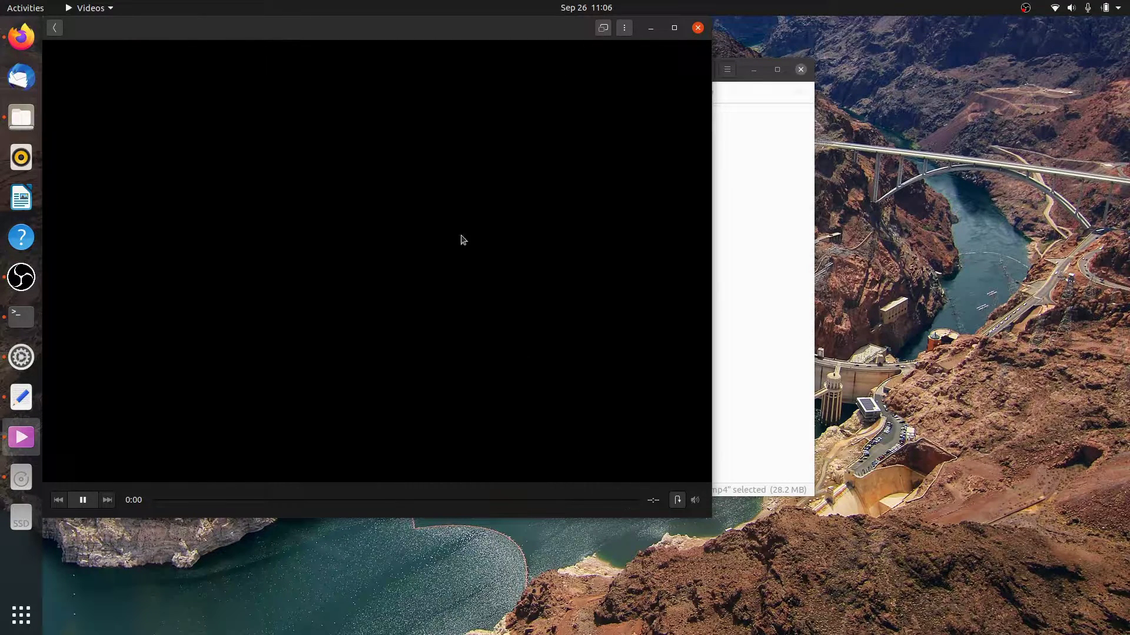
{"action": "left_click_drag", "start_coordinate": [468, 32], "coordinate": [638, 101]}
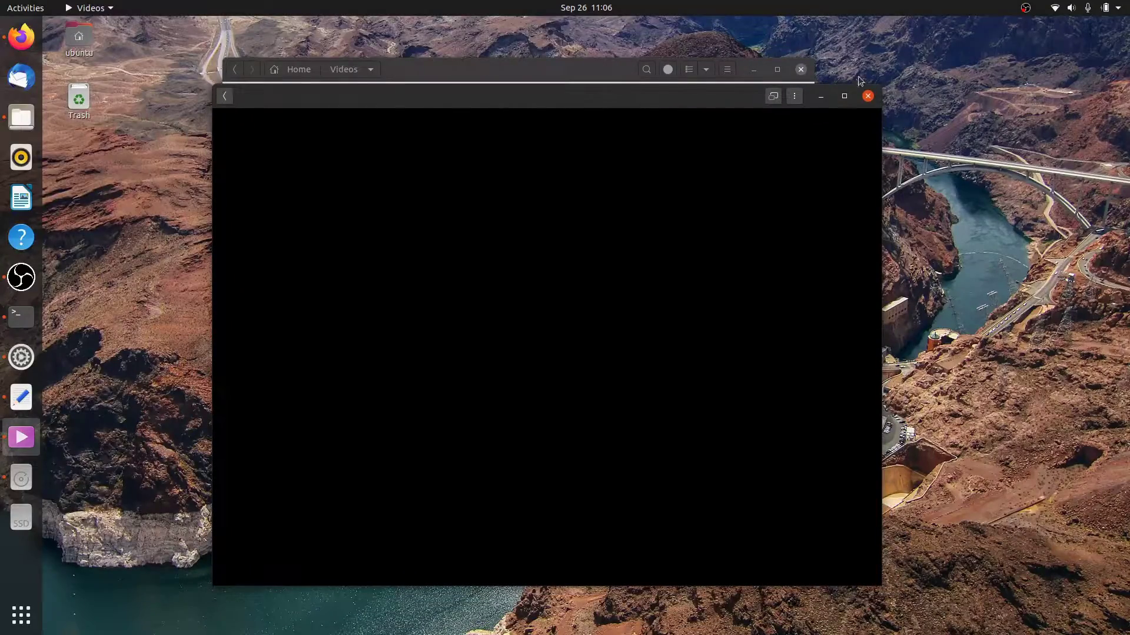
- Close the black Videos player window, leaving the empty desktop
{"action": "left_click", "coordinate": [868, 97]}
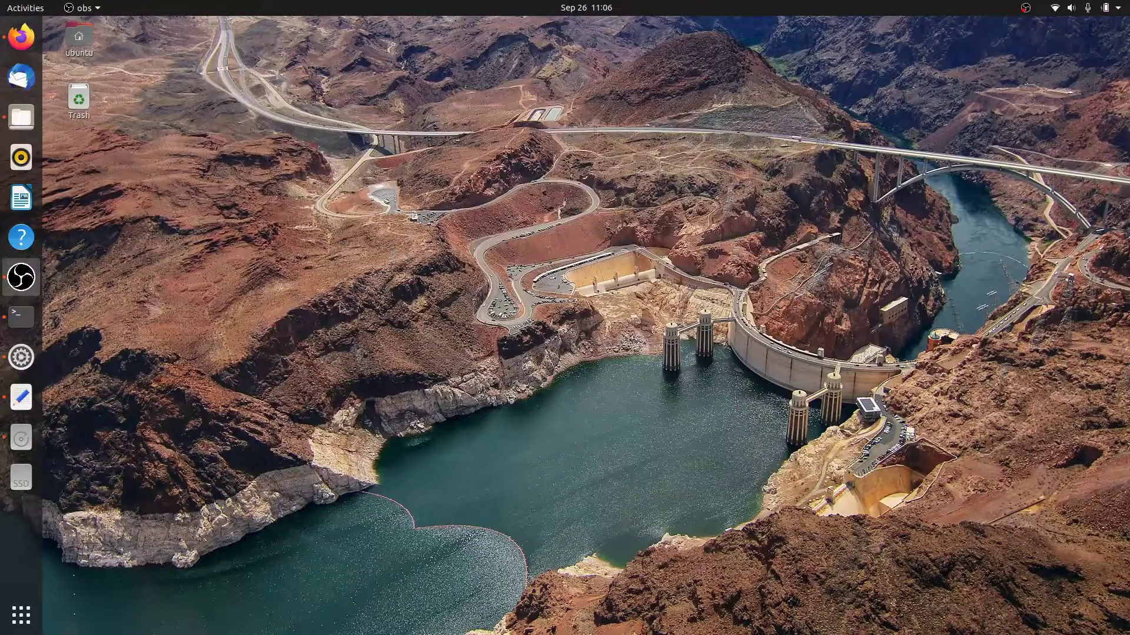
- Launch Software & Updates by searching 'software' in Show Applications
{"action": "left_click", "coordinate": [9, 622]}
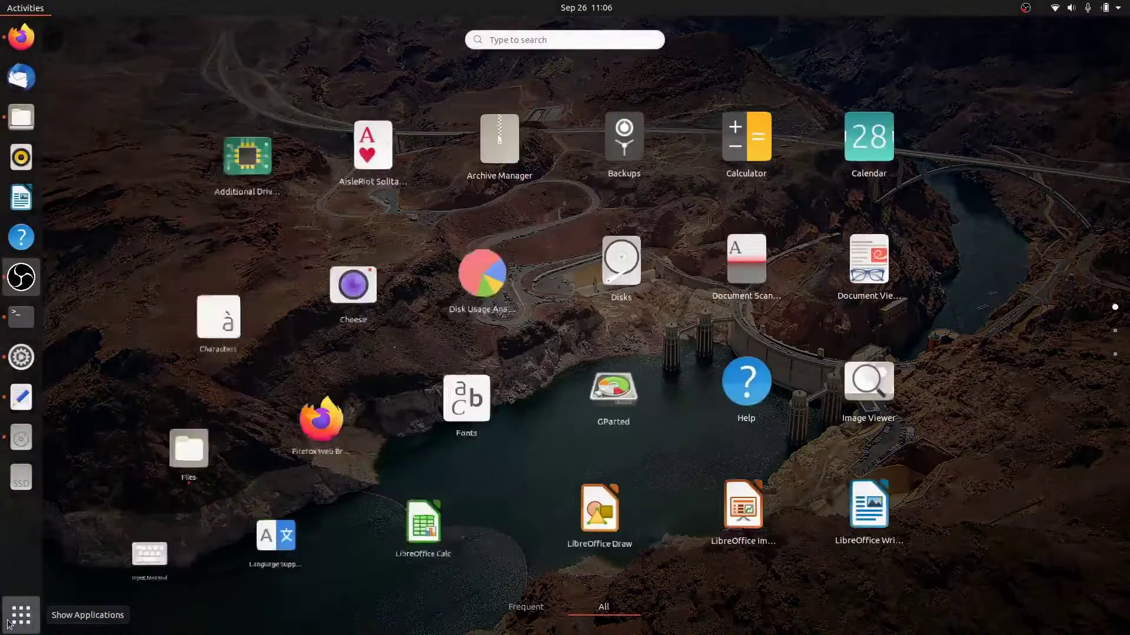
{"action": "left_click", "coordinate": [566, 35]}
{"action": "type", "text": "software"}
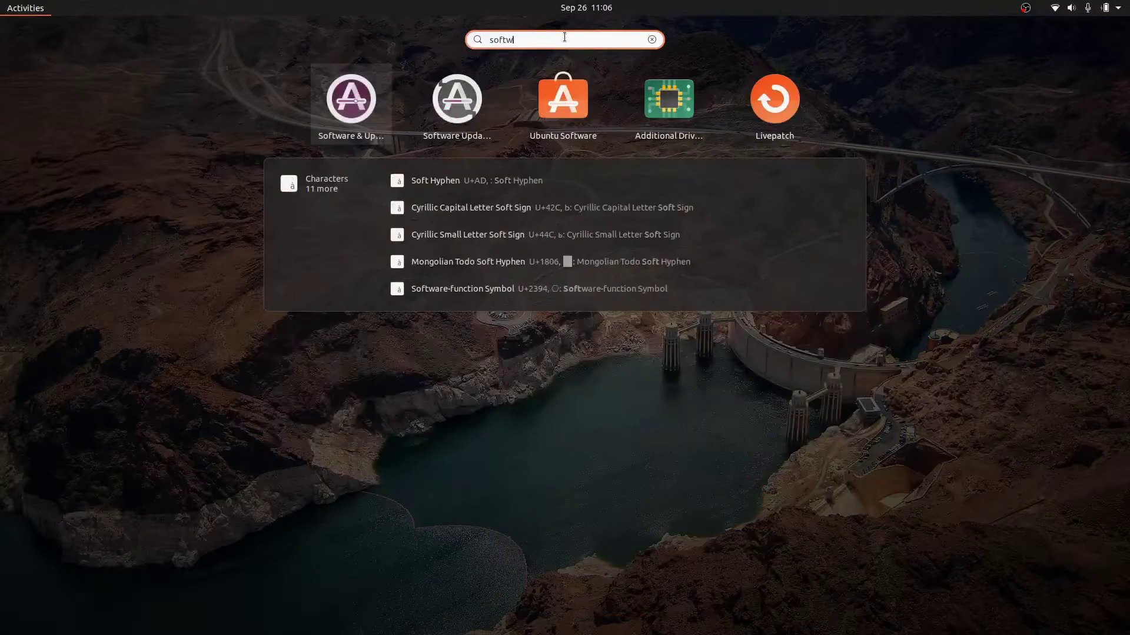
{"action": "left_click", "coordinate": [355, 98]}
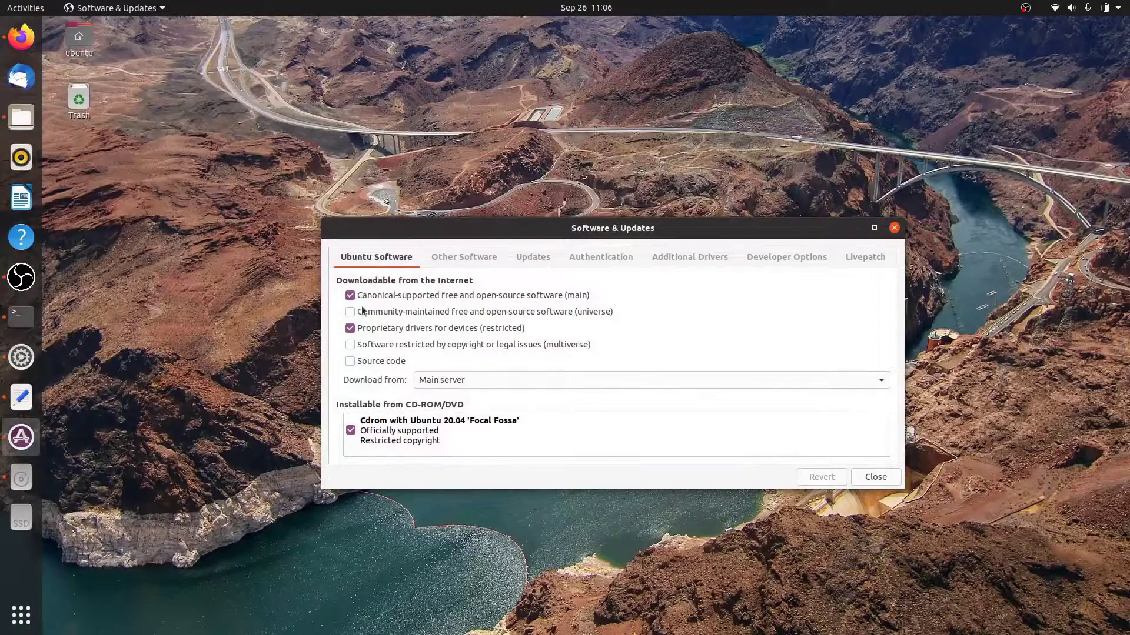
- Tick the universe and multiverse sources, close, and reload the software information
{"action": "left_click", "coordinate": [350, 312]}
{"action": "left_click", "coordinate": [350, 346]}
{"action": "left_click", "coordinate": [888, 480]}
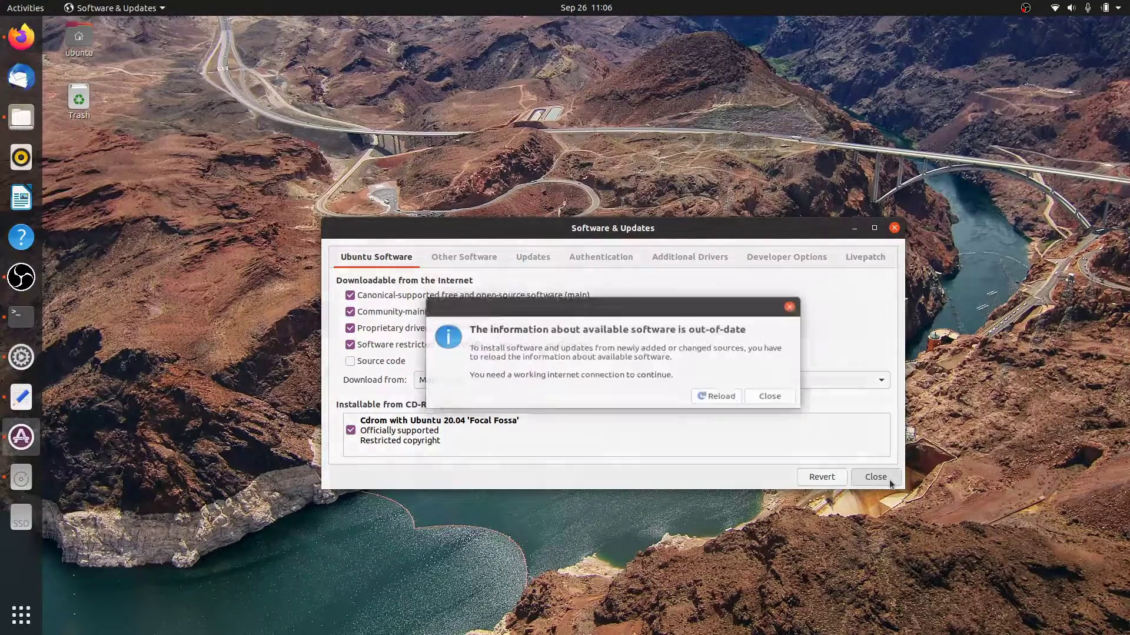
{"action": "left_click", "coordinate": [709, 402]}
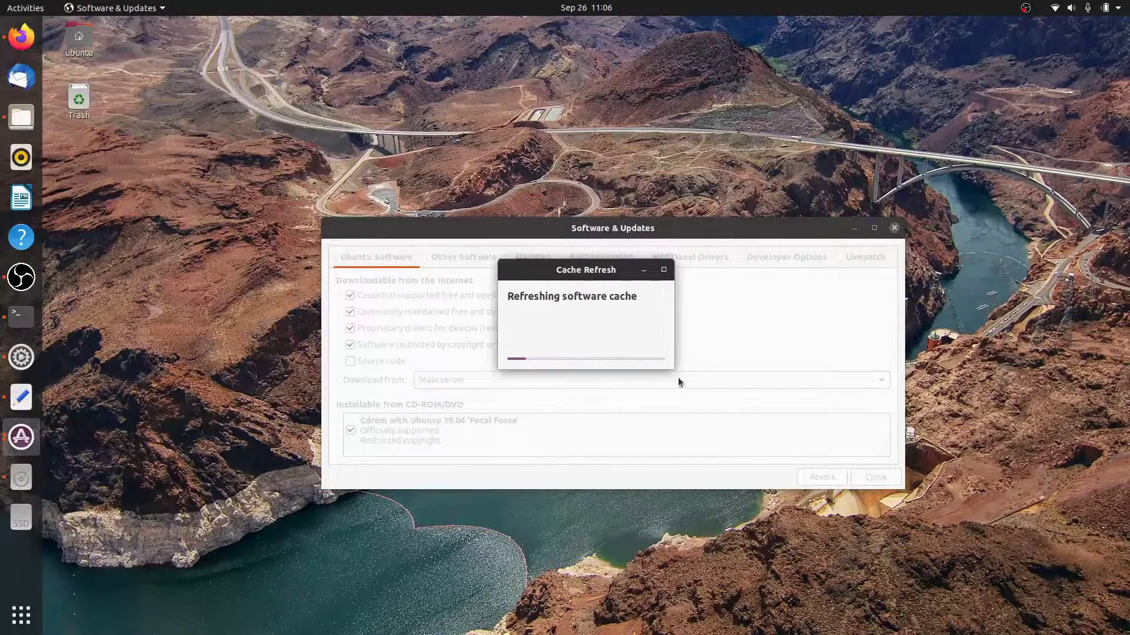
{"action": "left_click_drag", "start_coordinate": [706, 412], "coordinate": [743, 446]}
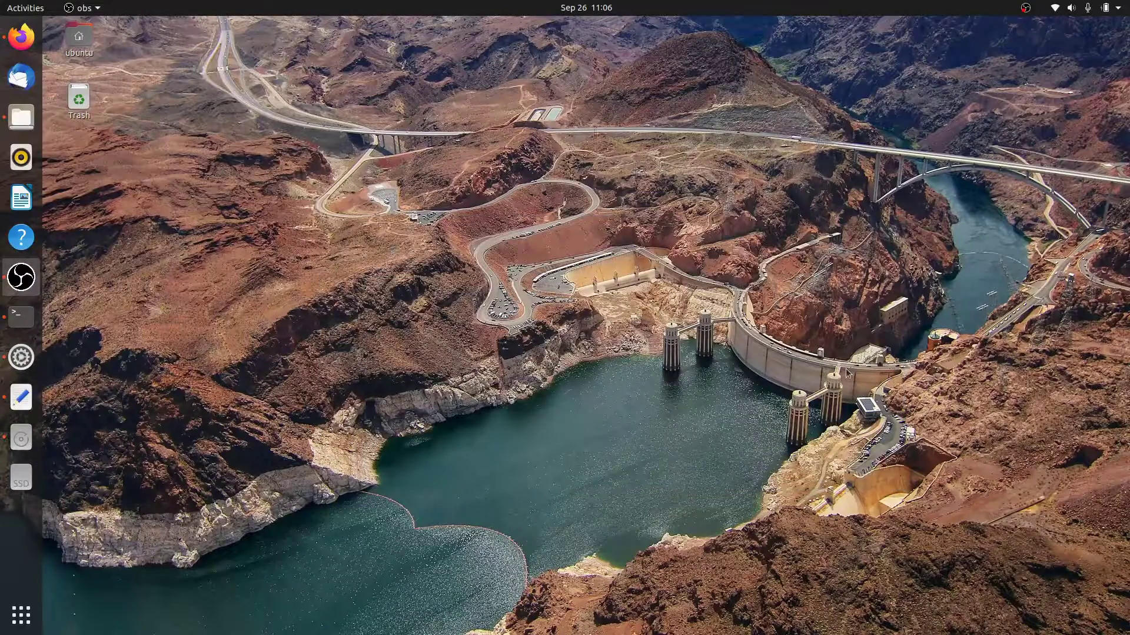
- Open a new Terminal window from the dock and enlarge it
{"action": "right_click", "coordinate": [17, 327]}
{"action": "left_click", "coordinate": [115, 296]}
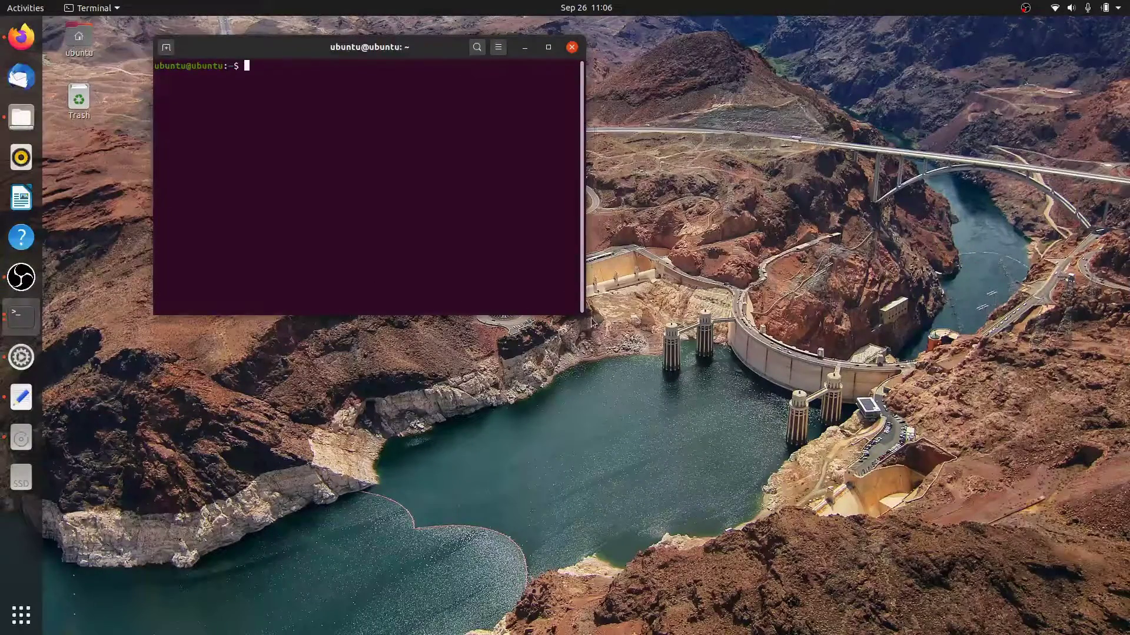
{"action": "left_click_drag", "start_coordinate": [585, 319], "coordinate": [849, 558]}
{"action": "left_click_drag", "start_coordinate": [598, 56], "coordinate": [673, 82]}
- Run 'sudo apt install ubuntu-restricted-extras' and answer y to continue
{"action": "type", "text": "sud"}
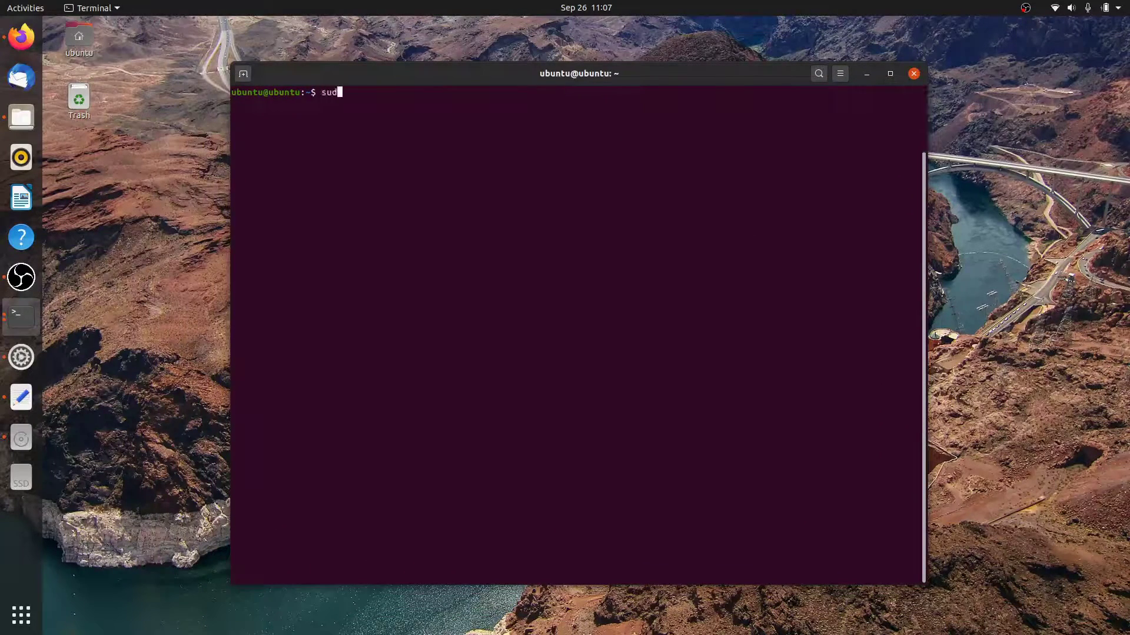
{"action": "type", "text": "o apt install "}
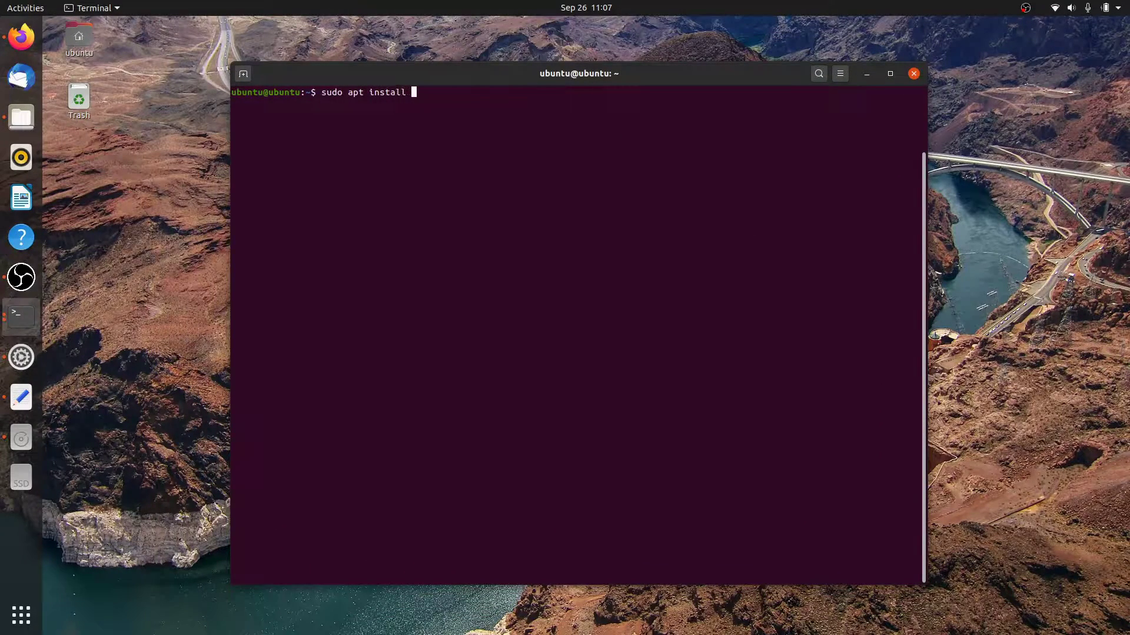
{"action": "type", "text": "ubuntu-restricted-extras"}
{"action": "key", "text": "Return"}
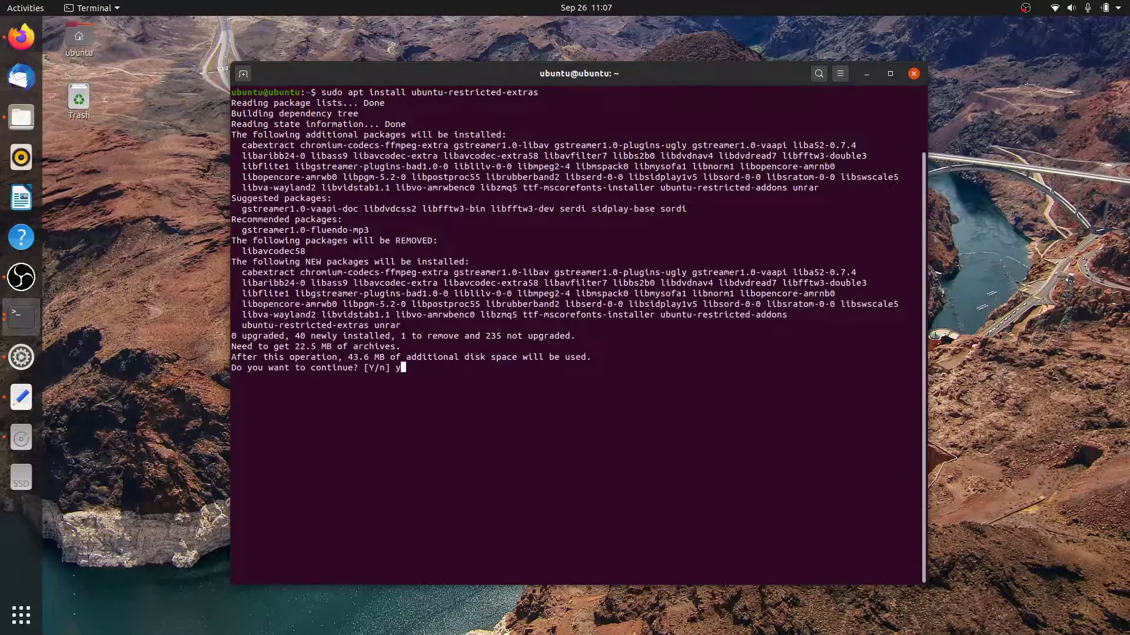
{"action": "type", "text": "y"}
{"action": "key", "text": "Return"}
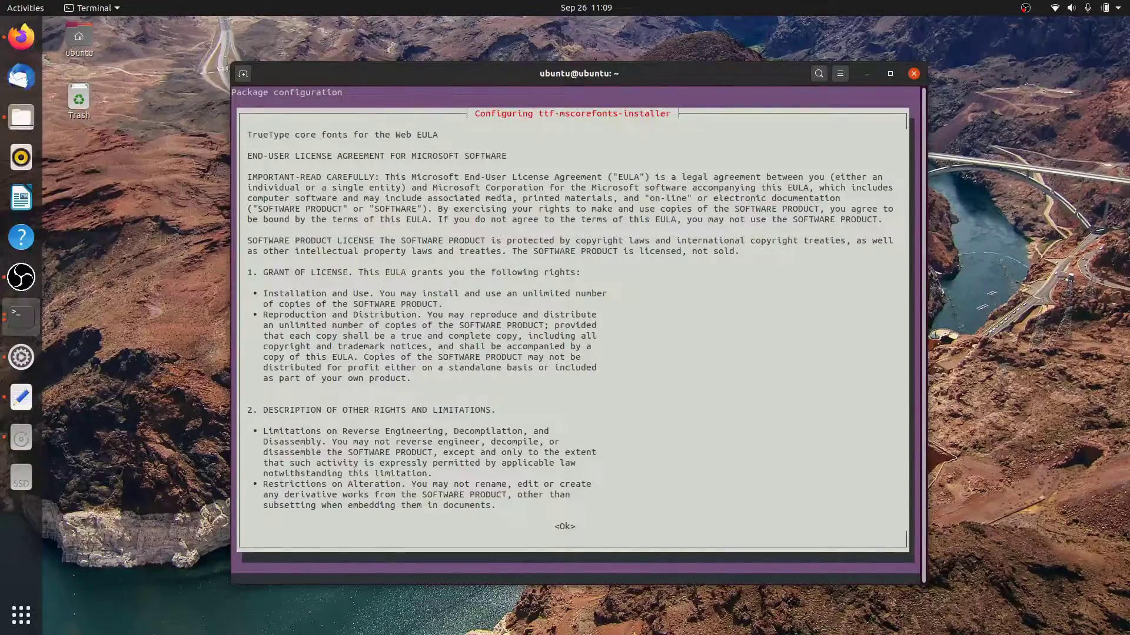
- Acknowledge and accept the TrueType core fonts EULA, then highlight the font download error lines
{"action": "key", "text": "Tab"}
{"action": "key", "text": "Return"}
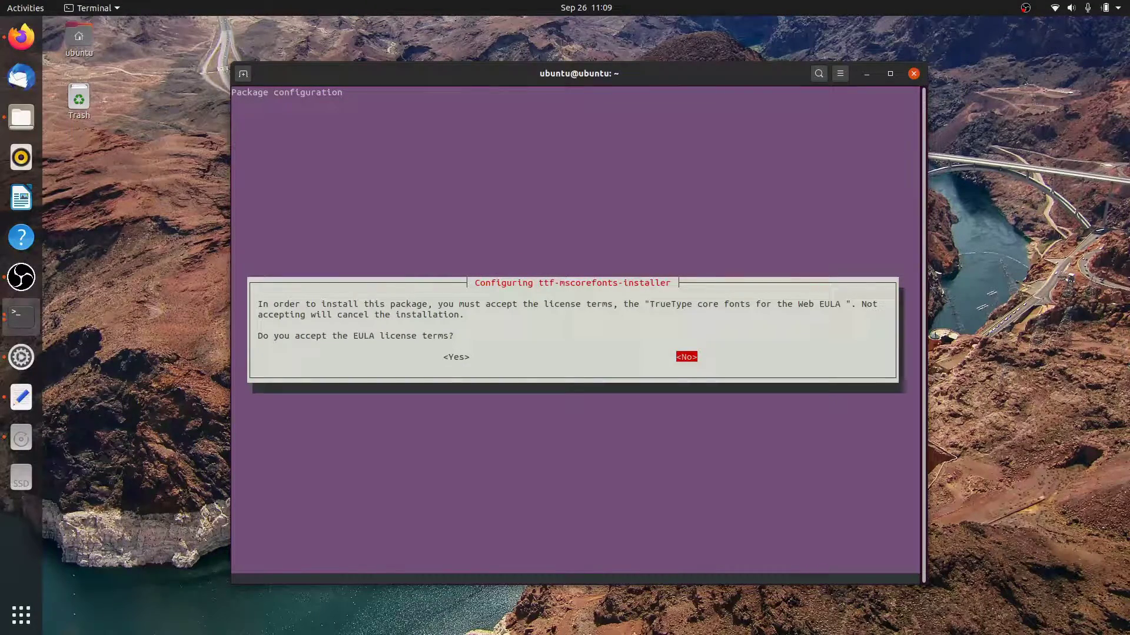
{"action": "key", "text": "Left"}
{"action": "key", "text": "Return"}
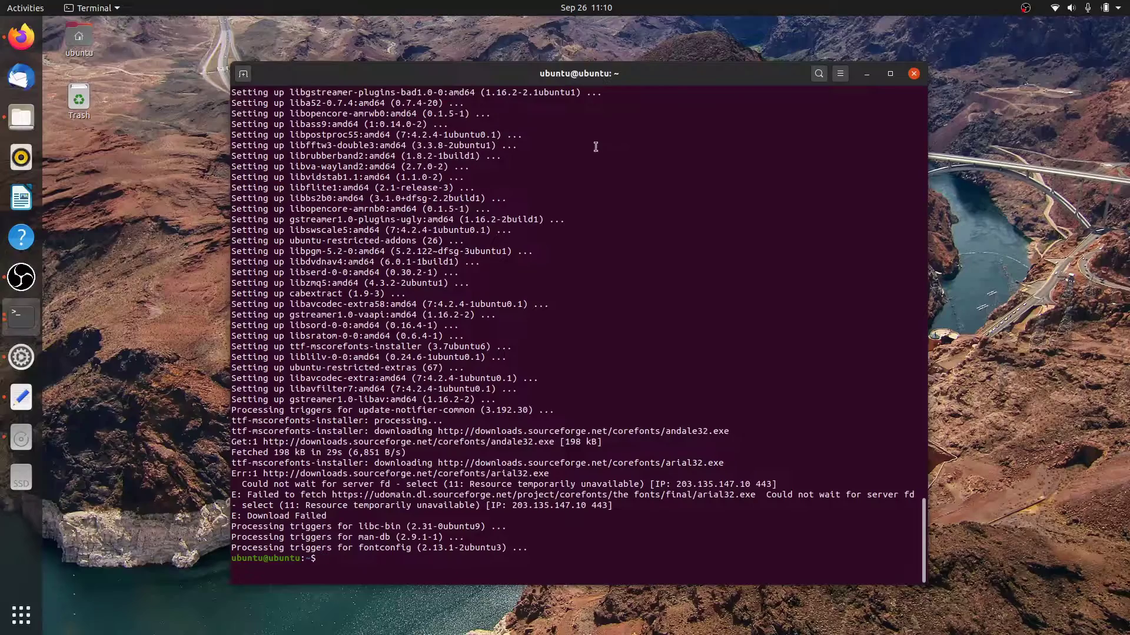
{"action": "left_click_drag", "start_coordinate": [237, 452], "coordinate": [451, 513]}
- Minimize Terminal and play the first MKV from Files, skipping ahead along the seek bar
{"action": "left_click", "coordinate": [451, 512]}
{"action": "left_click", "coordinate": [867, 74]}
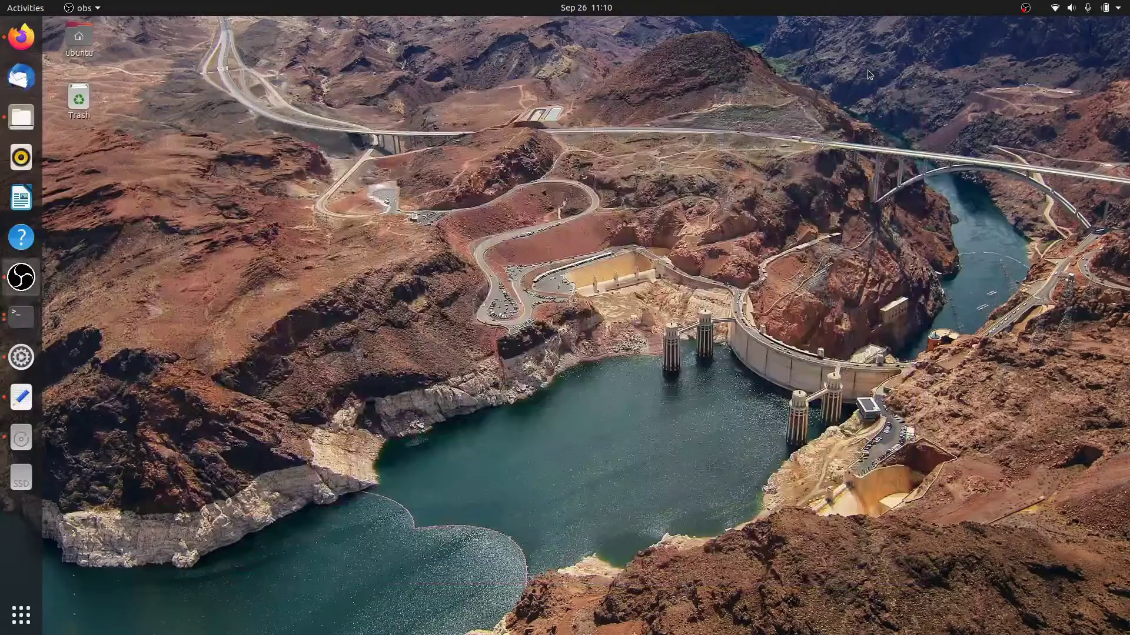
{"action": "left_click", "coordinate": [21, 112]}
{"action": "double_click", "coordinate": [415, 152]}
{"action": "double_click", "coordinate": [415, 160]}
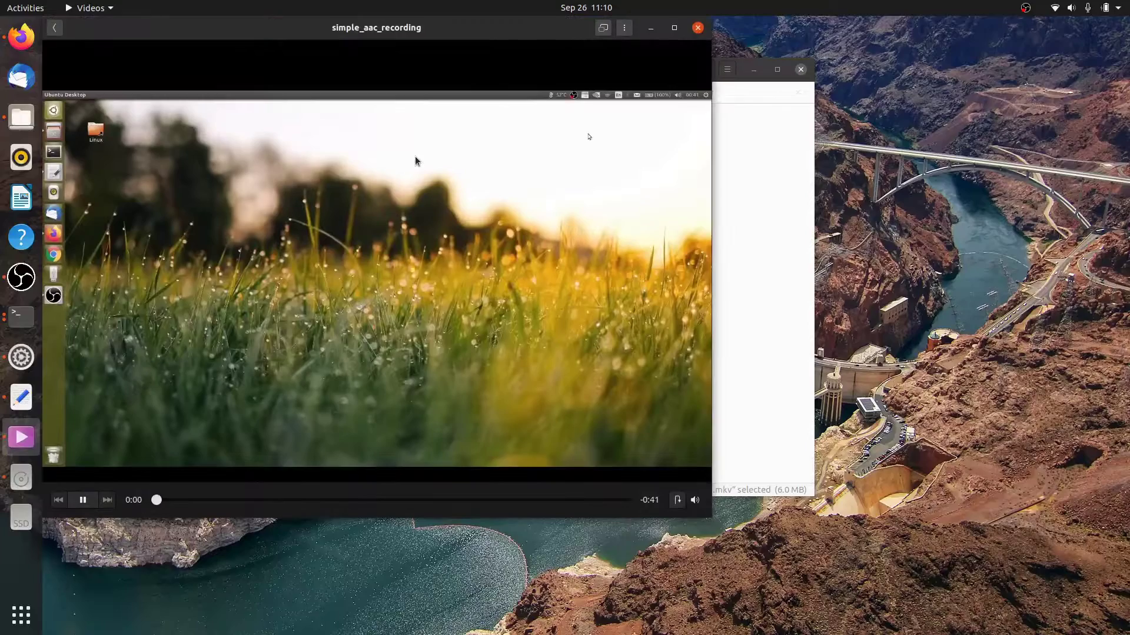
{"action": "left_click", "coordinate": [219, 500]}
{"action": "left_click", "coordinate": [284, 500]}
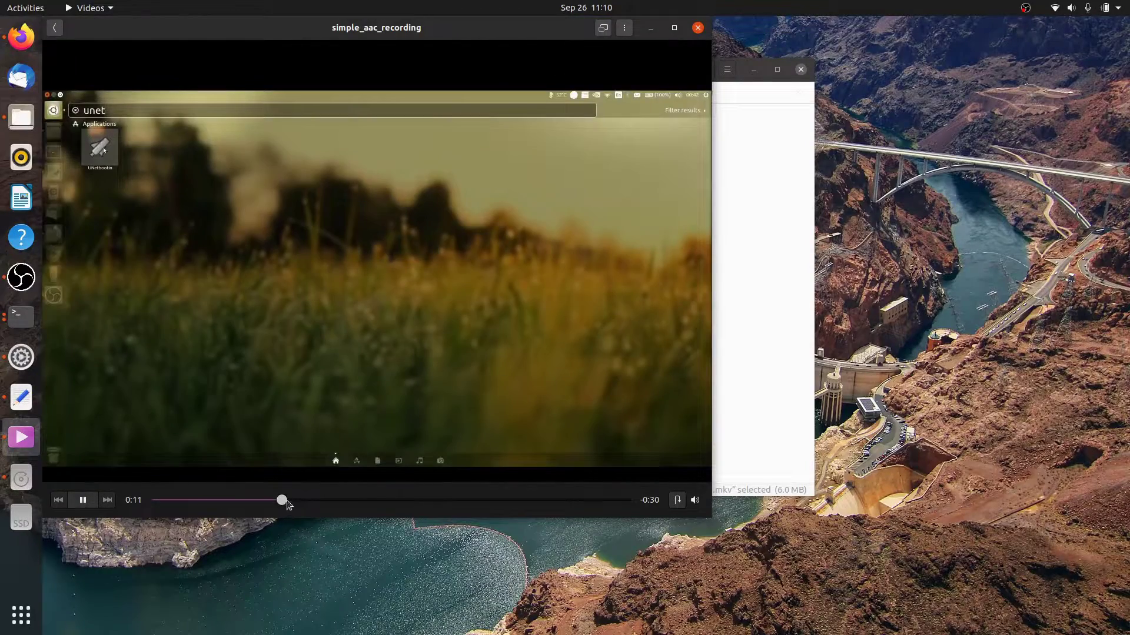
{"action": "left_click", "coordinate": [334, 500]}
{"action": "left_click", "coordinate": [405, 500]}
{"action": "left_click", "coordinate": [465, 500]}
{"action": "left_click", "coordinate": [514, 500]}
{"action": "left_click", "coordinate": [560, 500]}
{"action": "left_click", "coordinate": [604, 500]}
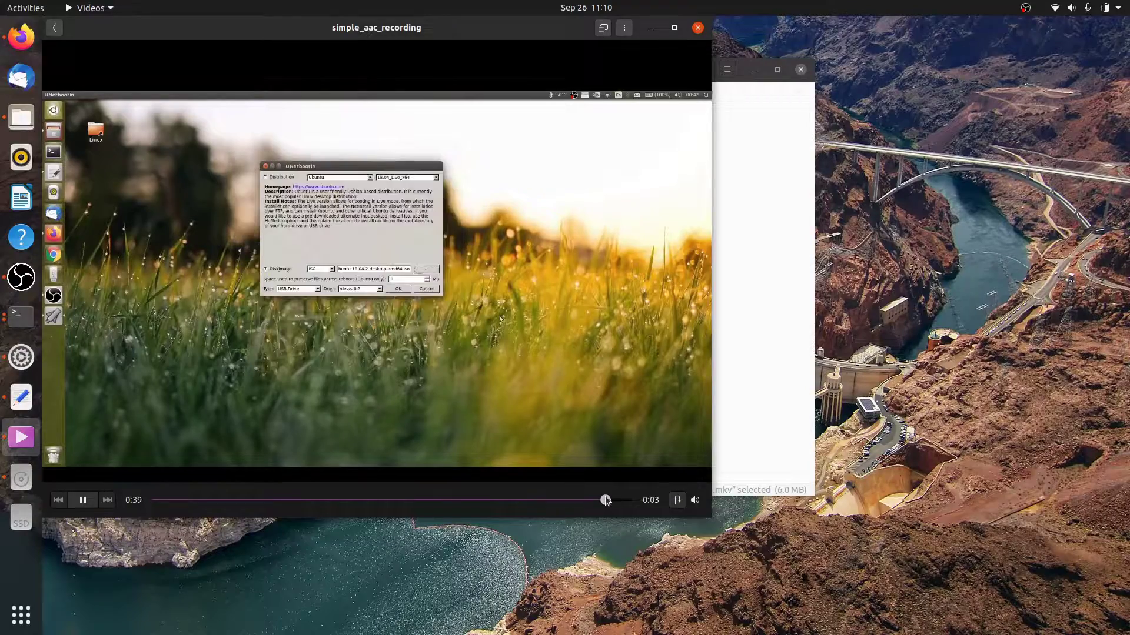
- Play the Goodbye Yellow Brick Road MP4, skipping ahead past 1:09 to confirm the picture
{"action": "left_click", "coordinate": [758, 367]}
{"action": "left_click", "coordinate": [607, 133]}
{"action": "double_click", "coordinate": [607, 133]}
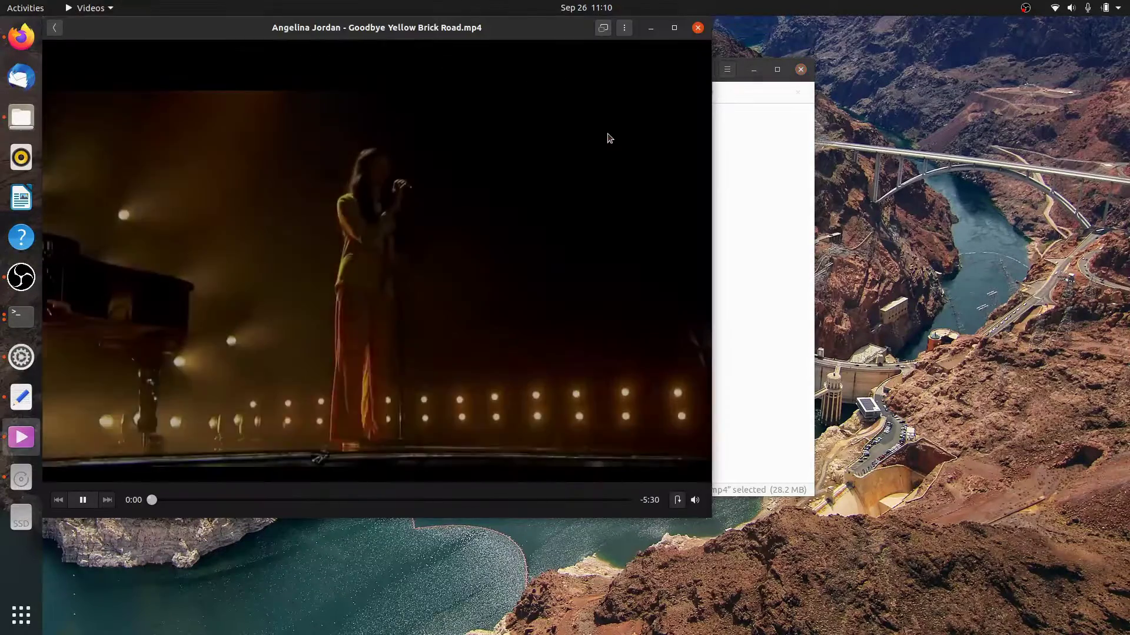
{"action": "left_click", "coordinate": [171, 500]}
{"action": "left_click", "coordinate": [202, 500]}
{"action": "left_click", "coordinate": [235, 500]}
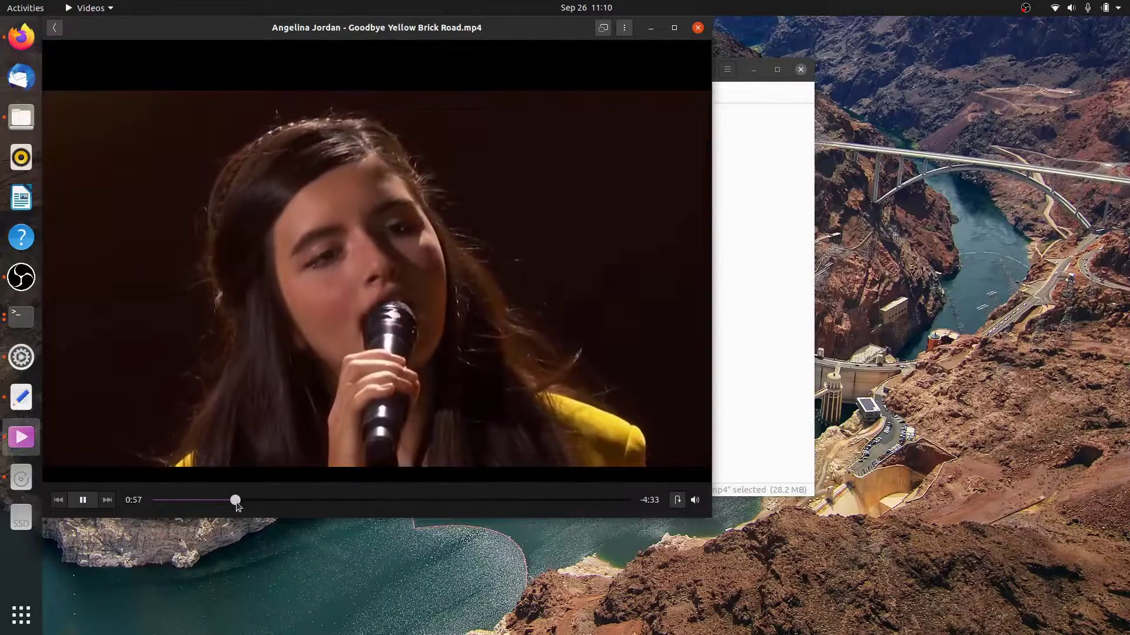
{"action": "left_click", "coordinate": [252, 500]}
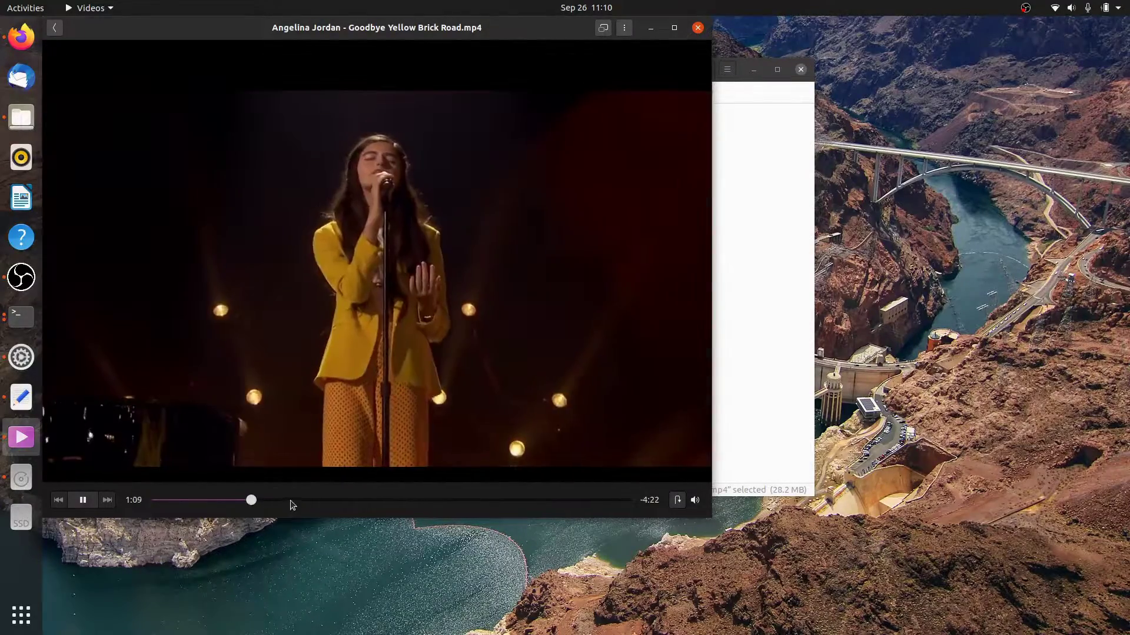
{"action": "left_click", "coordinate": [288, 500]}
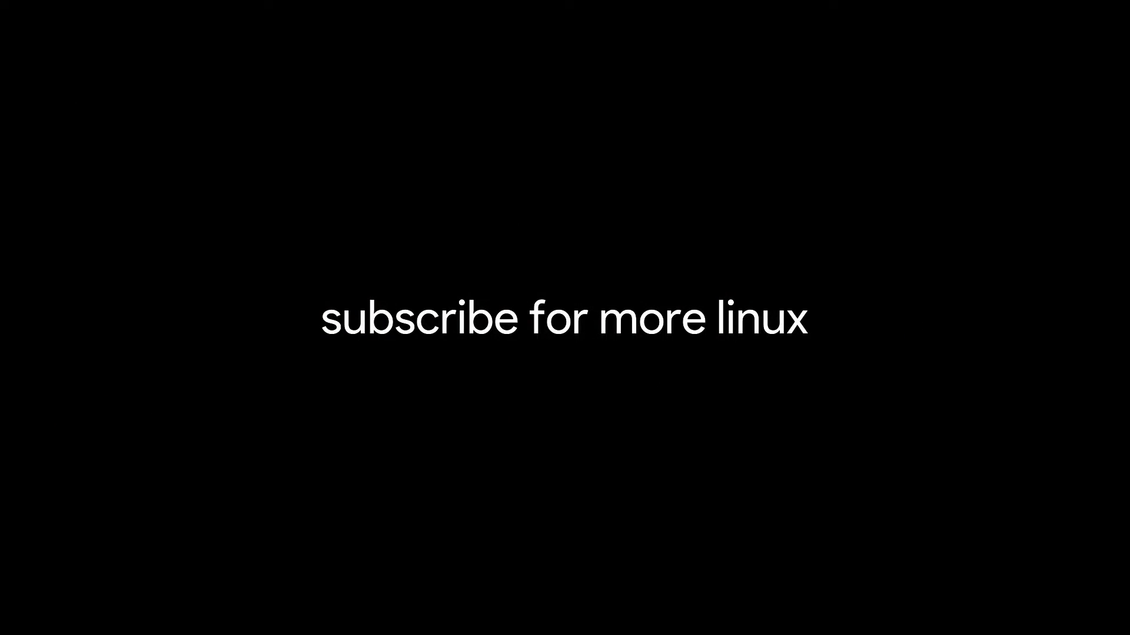